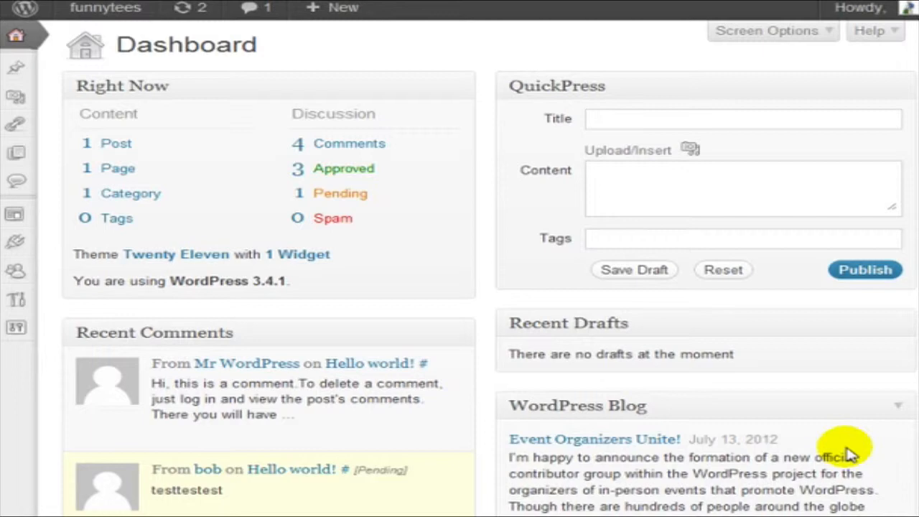
- Search Google for "twitter widget profile" in a new browser tab and open the Twitter / Profile Widget result
{"action": "key", "text": "ctrl+t"}
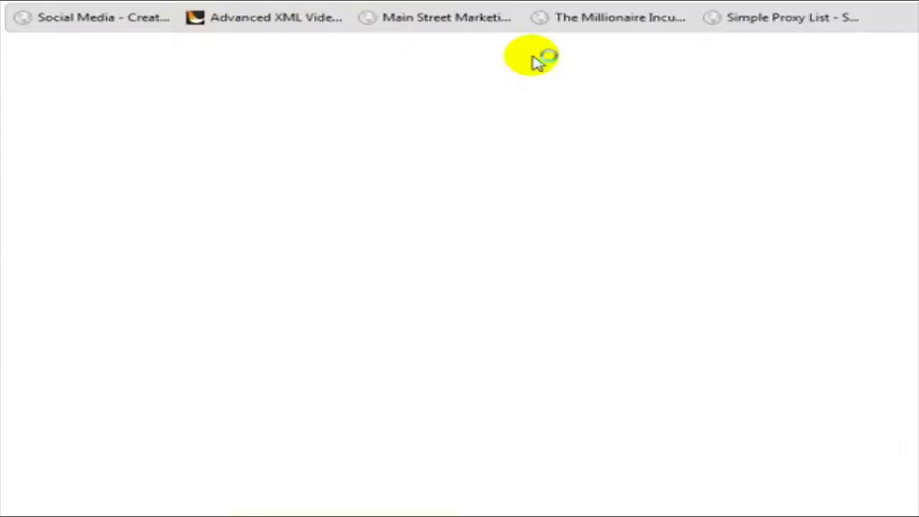
{"action": "type", "text": "go"}
{"action": "key", "text": "Return"}
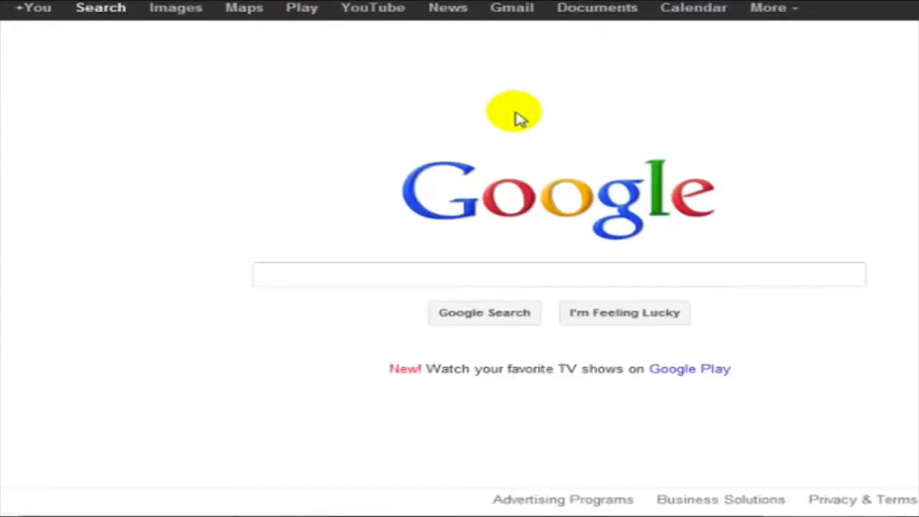
{"action": "left_click", "coordinate": [437, 276]}
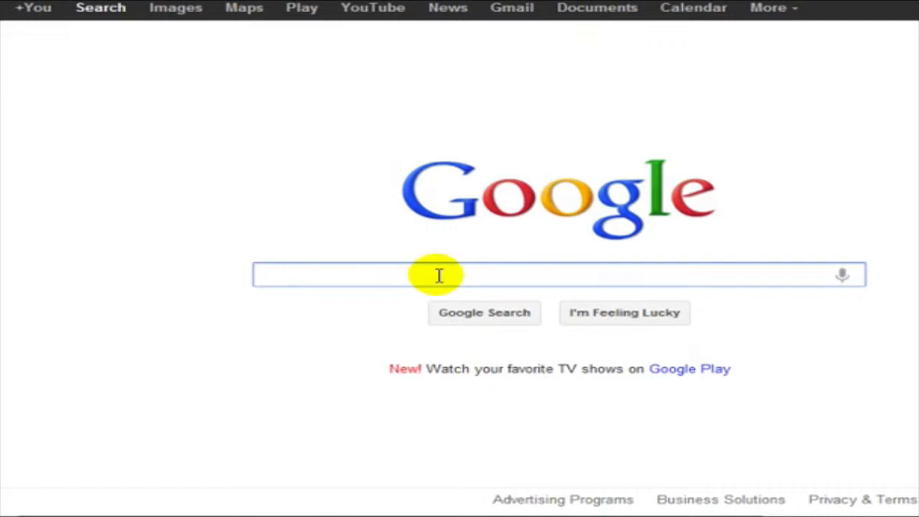
{"action": "type", "text": "twitter "}
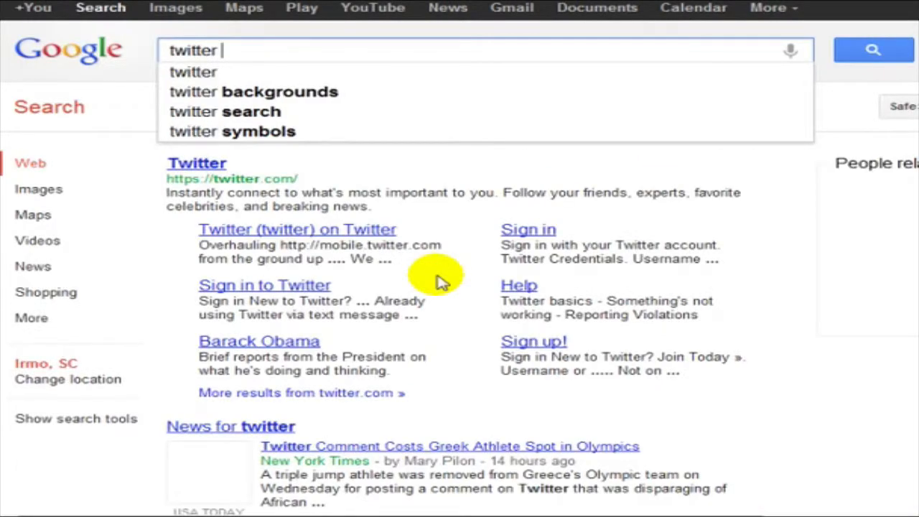
{"action": "type", "text": "widget profile"}
{"action": "key", "text": "Return"}
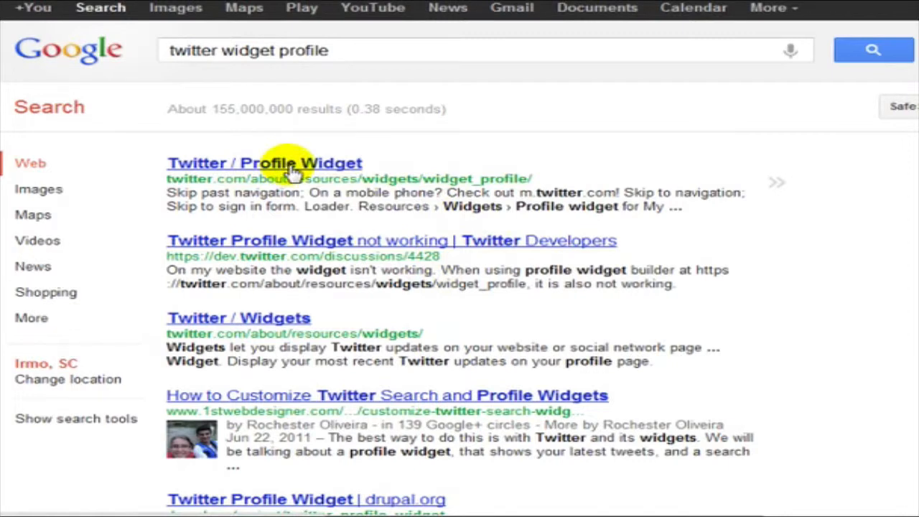
{"action": "left_click", "coordinate": [293, 172]}
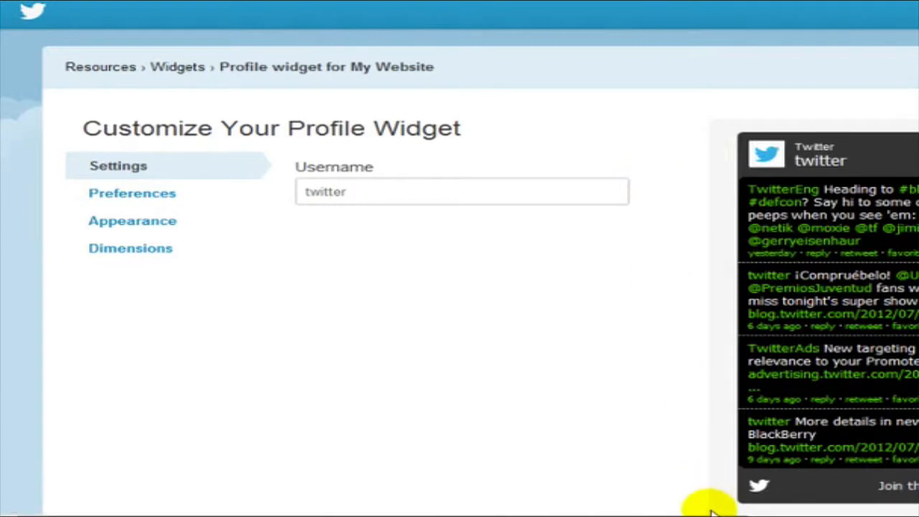
{"action": "left_click_drag", "start_coordinate": [706, 513], "coordinate": [754, 512]}
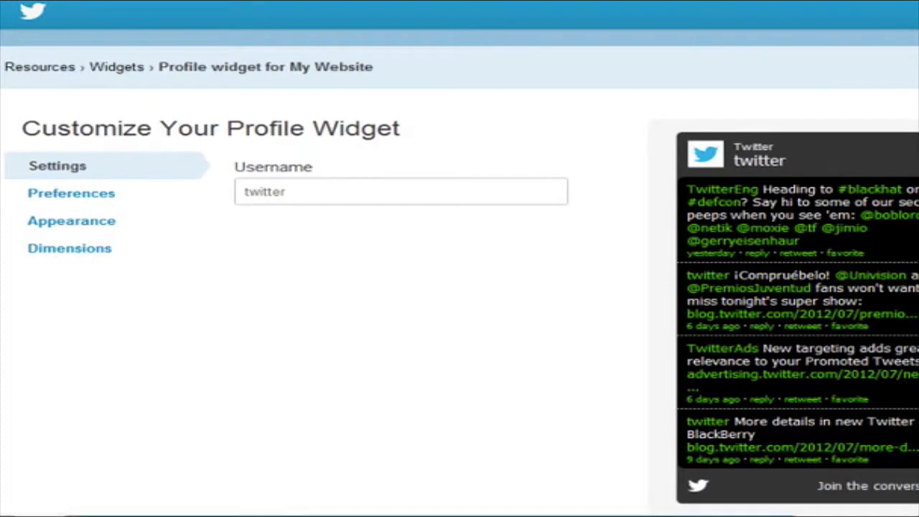
{"action": "left_click_drag", "start_coordinate": [761, 515], "coordinate": [874, 515]}
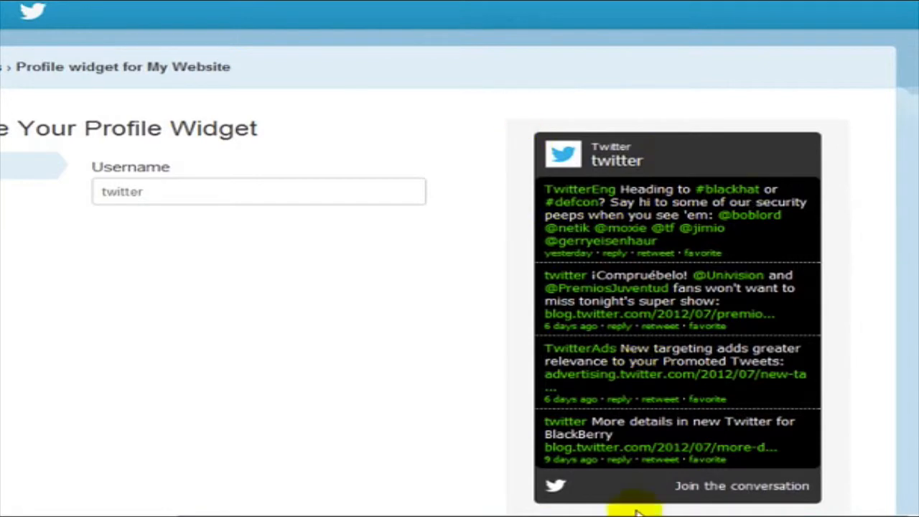
{"action": "left_click_drag", "start_coordinate": [650, 516], "coordinate": [386, 507]}
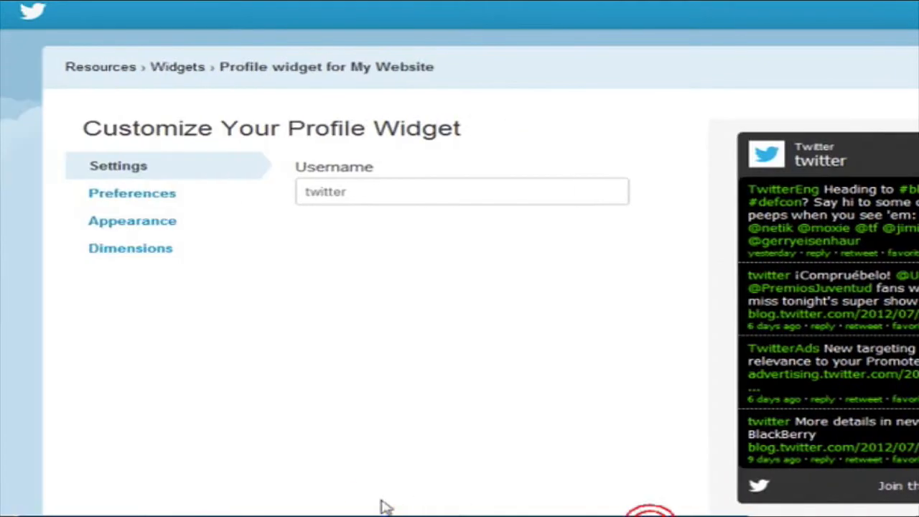
{"action": "left_click", "coordinate": [381, 196]}
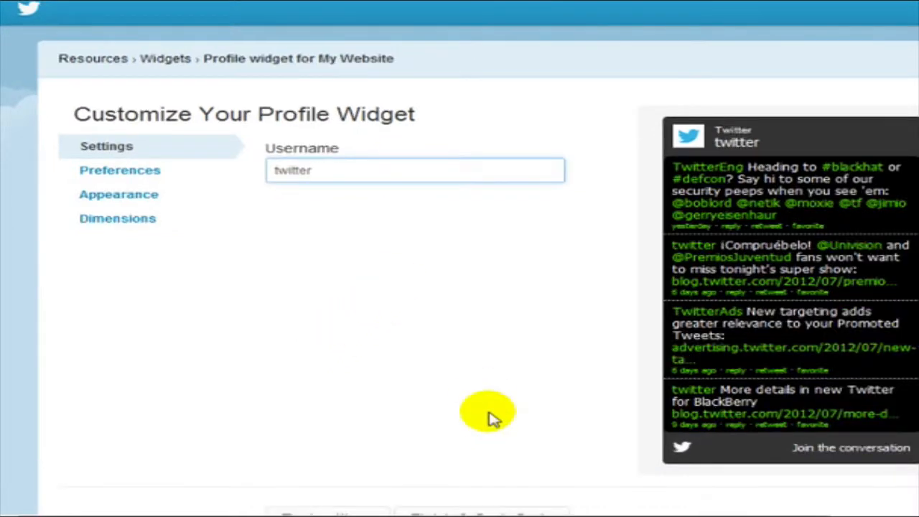
- In the profile widget's preferences, include a scrollbar and set the number of tweets to 3
{"action": "left_click", "coordinate": [169, 194]}
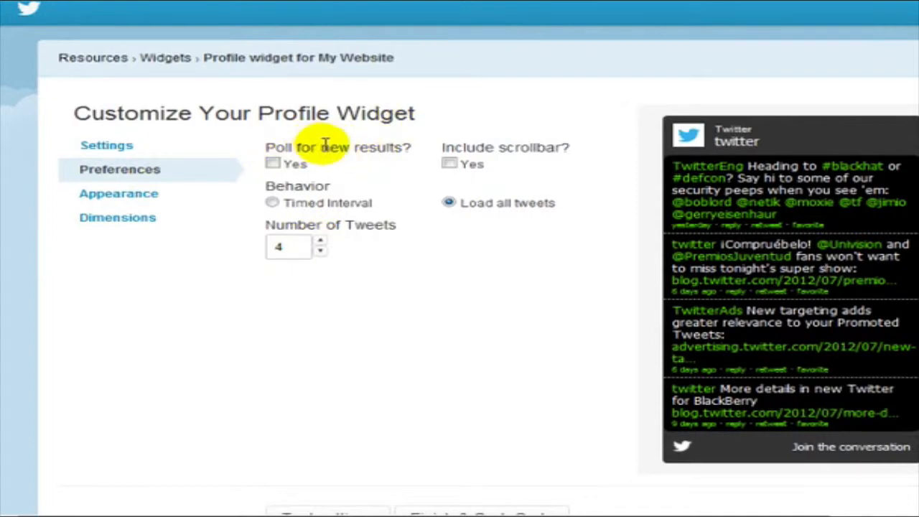
{"action": "left_click", "coordinate": [280, 166]}
{"action": "left_click", "coordinate": [284, 167]}
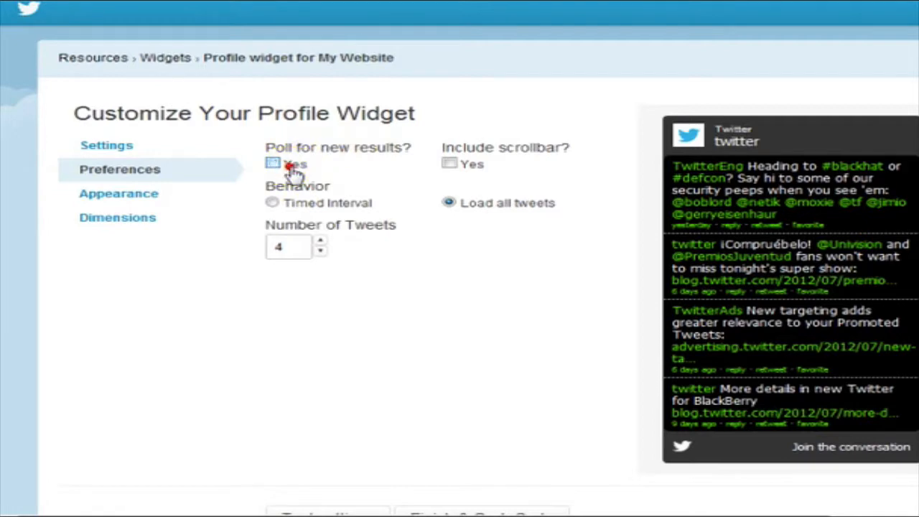
{"action": "left_click", "coordinate": [451, 164]}
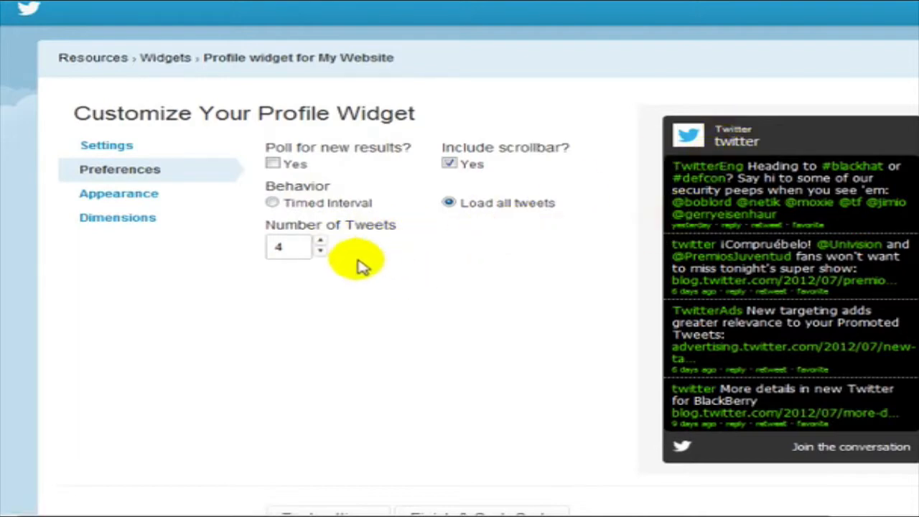
{"action": "left_click", "coordinate": [321, 250]}
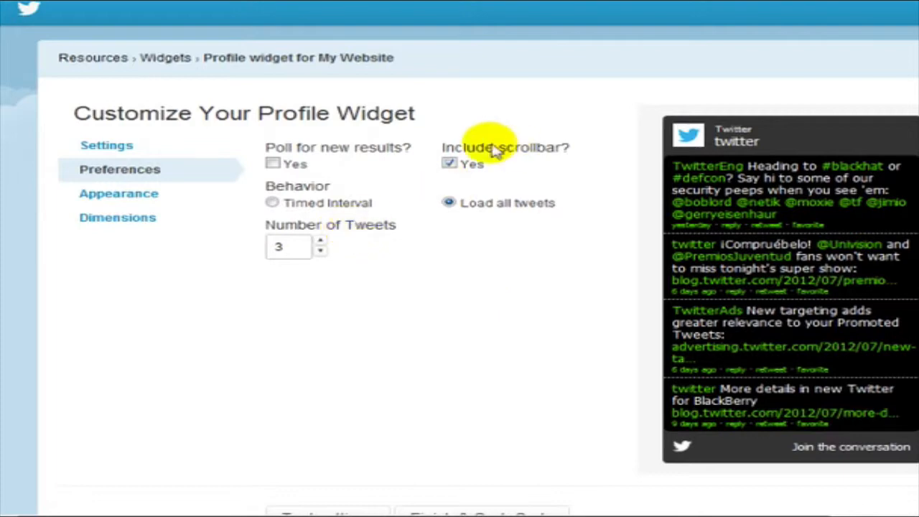
- Open the widget's appearance settings and change the links colour to turquoise #00edb6
{"action": "left_click", "coordinate": [155, 197]}
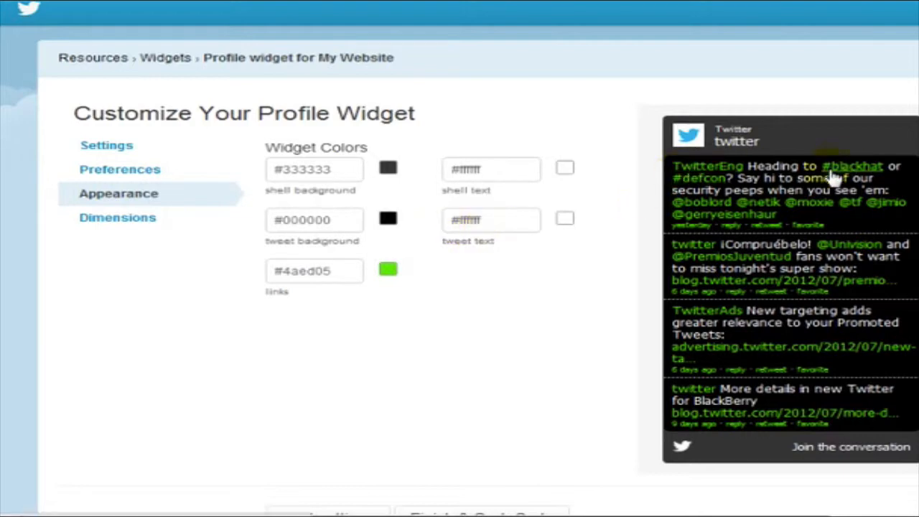
{"action": "left_click", "coordinate": [388, 268]}
{"action": "left_click", "coordinate": [460, 334]}
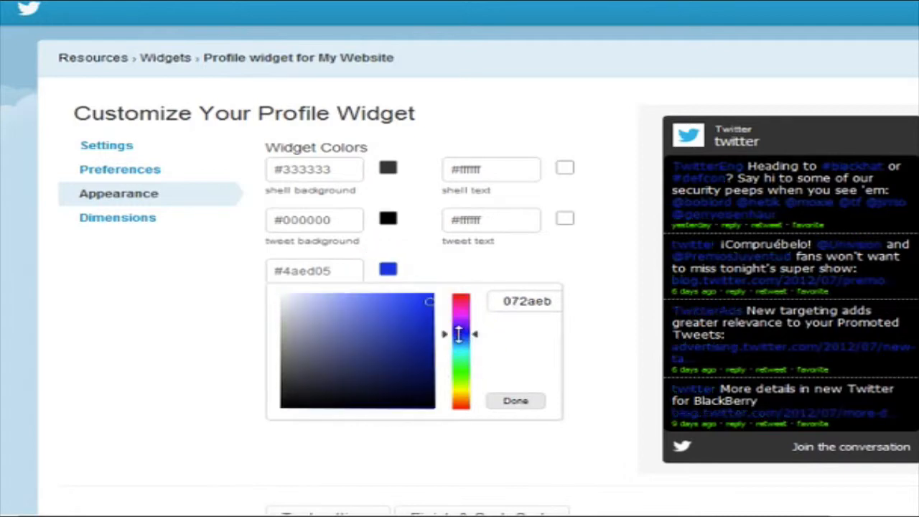
{"action": "mouse_move", "coordinate": [426, 314]}
{"action": "left_mouse_down"}
{"action": "mouse_move", "coordinate": [326, 327]}
{"action": "mouse_move", "coordinate": [294, 361]}
{"action": "mouse_move", "coordinate": [341, 359]}
{"action": "mouse_move", "coordinate": [383, 338]}
{"action": "mouse_move", "coordinate": [441, 336]}
{"action": "mouse_move", "coordinate": [416, 304]}
{"action": "left_mouse_up"}
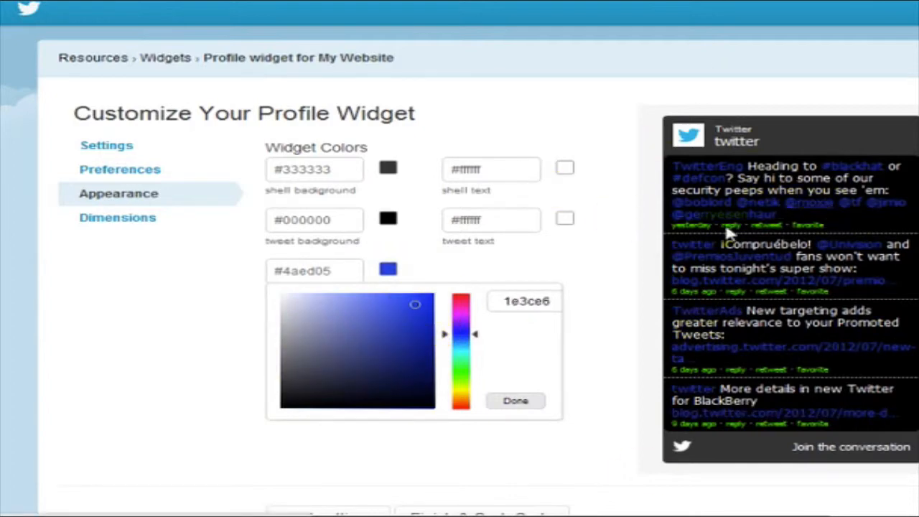
{"action": "mouse_move", "coordinate": [385, 318]}
{"action": "left_mouse_down"}
{"action": "mouse_move", "coordinate": [390, 294]}
{"action": "mouse_move", "coordinate": [422, 310]}
{"action": "mouse_move", "coordinate": [457, 301]}
{"action": "mouse_move", "coordinate": [465, 350]}
{"action": "left_mouse_up"}
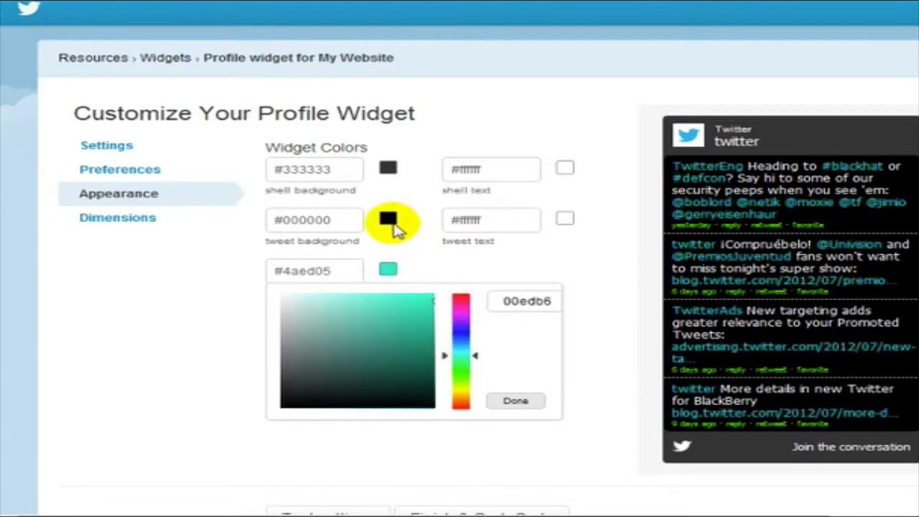
- Change the widget's shell background colour to grey-green #75b3ac
{"action": "left_click", "coordinate": [388, 221]}
{"action": "left_click", "coordinate": [388, 222]}
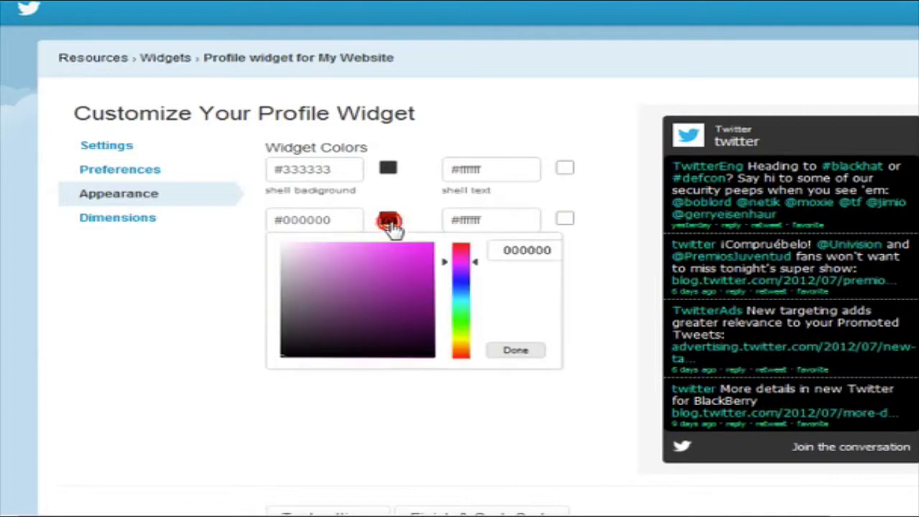
{"action": "left_click", "coordinate": [388, 167]}
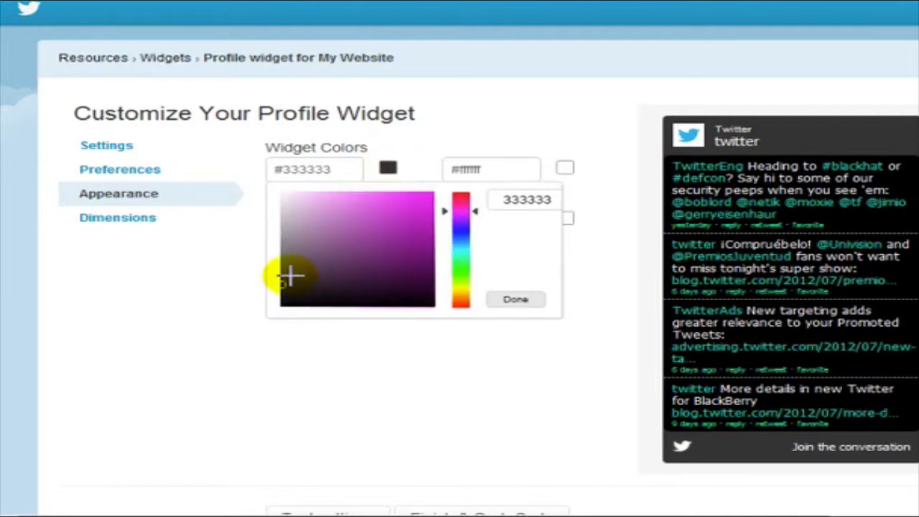
{"action": "left_click_drag", "start_coordinate": [290, 274], "coordinate": [270, 245]}
{"action": "left_click", "coordinate": [477, 134]}
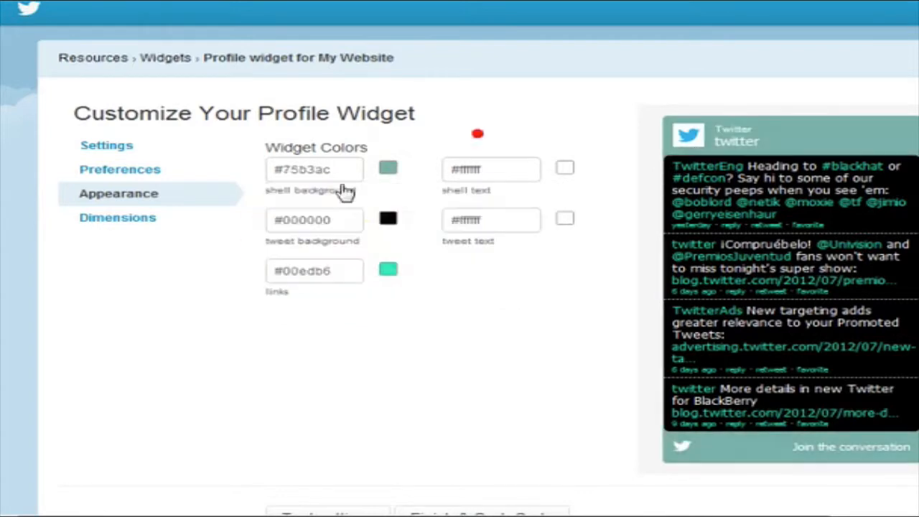
- Try several shades for the tweet background colour and settle on white, #ffffff
{"action": "left_click", "coordinate": [316, 223]}
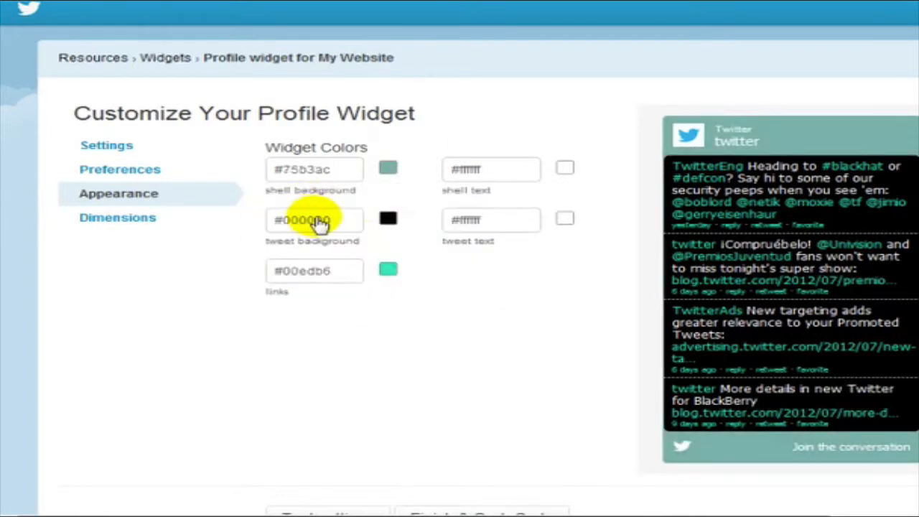
{"action": "left_click", "coordinate": [388, 221]}
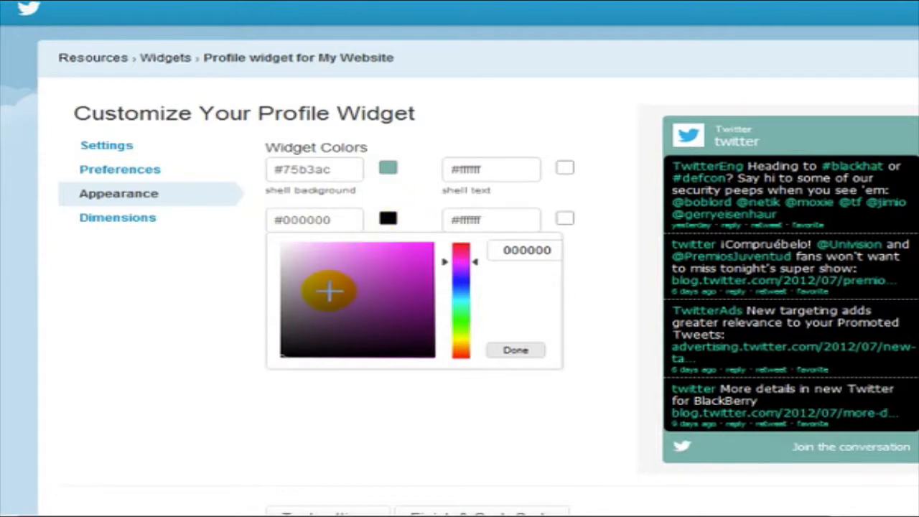
{"action": "left_click_drag", "start_coordinate": [329, 291], "coordinate": [289, 270]}
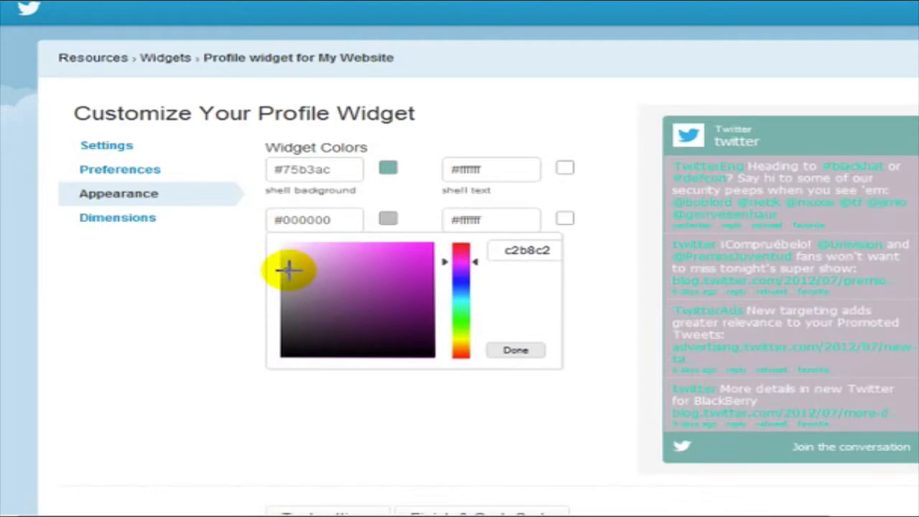
{"action": "left_click_drag", "start_coordinate": [291, 269], "coordinate": [310, 318]}
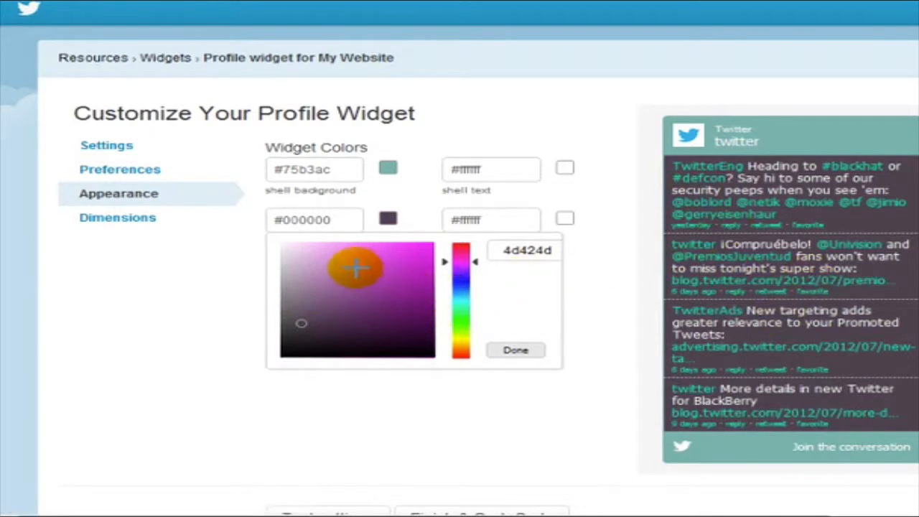
{"action": "left_click_drag", "start_coordinate": [356, 267], "coordinate": [279, 245]}
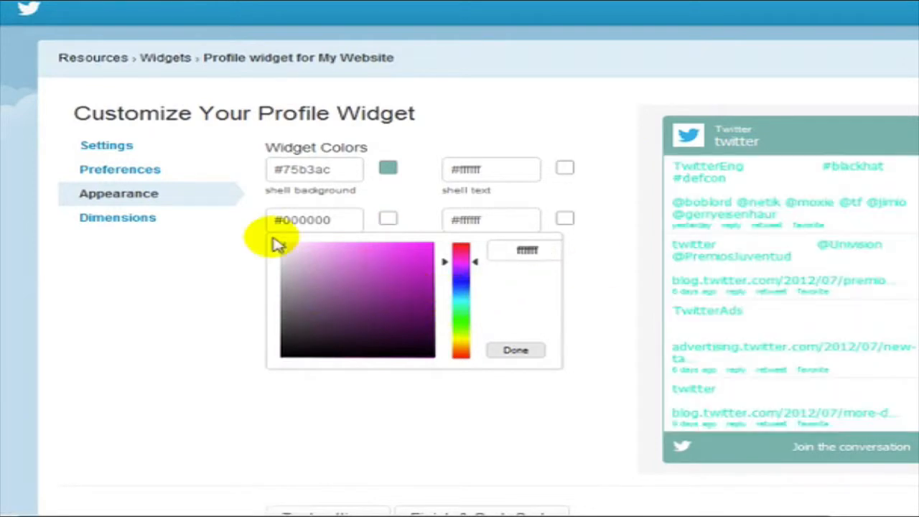
{"action": "left_click", "coordinate": [504, 97]}
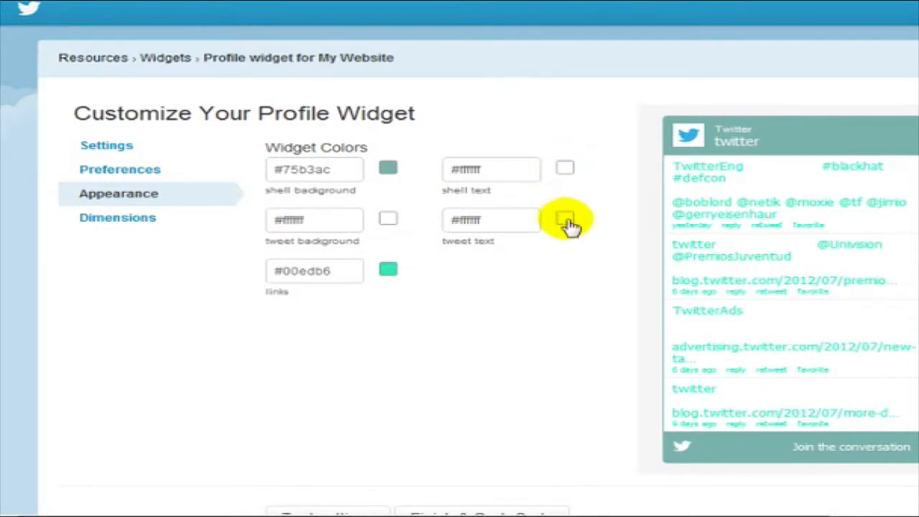
- Set both the shell text colour and the tweet text colour to black, #000000
{"action": "left_click", "coordinate": [567, 171]}
{"action": "left_click_drag", "start_coordinate": [467, 195], "coordinate": [445, 325]}
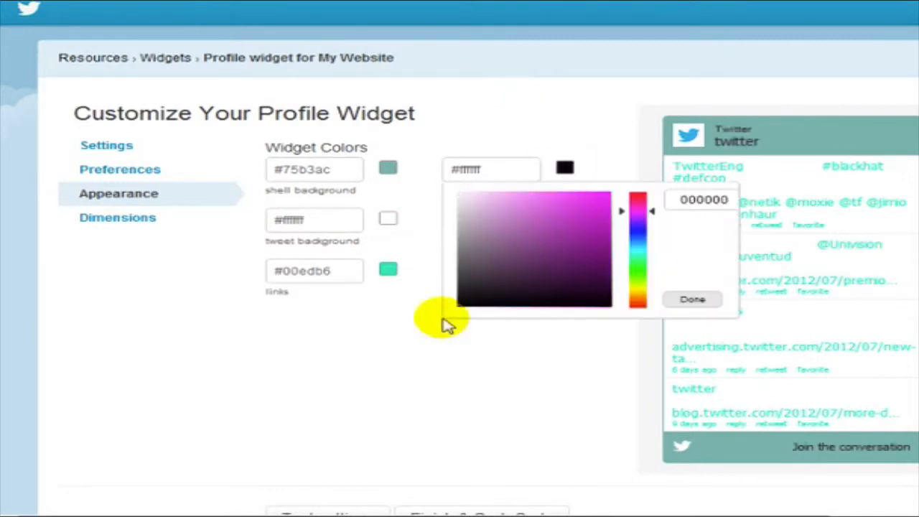
{"action": "left_click_drag", "start_coordinate": [523, 279], "coordinate": [462, 318]}
{"action": "left_click", "coordinate": [614, 90]}
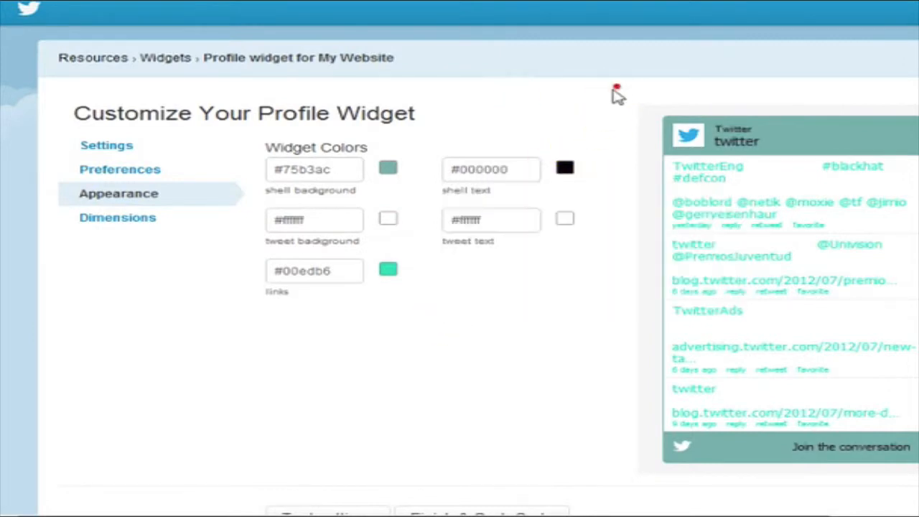
{"action": "left_click", "coordinate": [567, 219]}
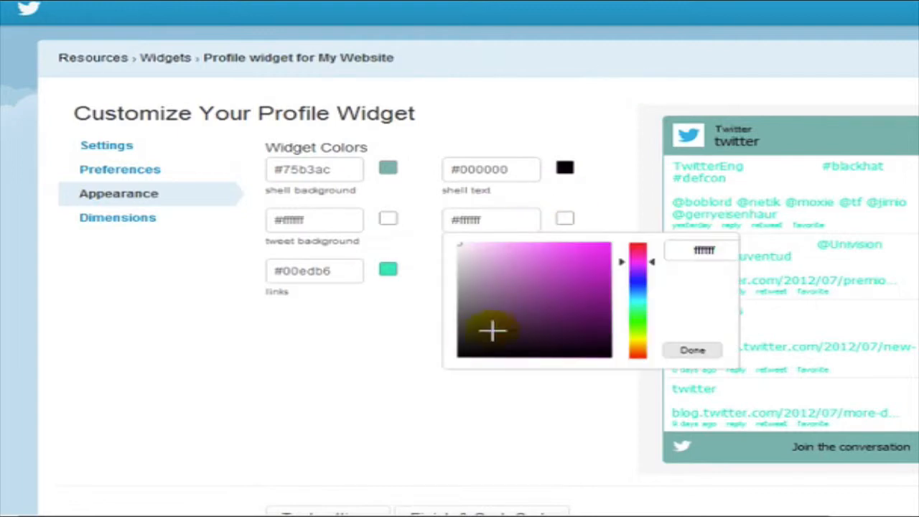
{"action": "left_click_drag", "start_coordinate": [492, 330], "coordinate": [463, 370]}
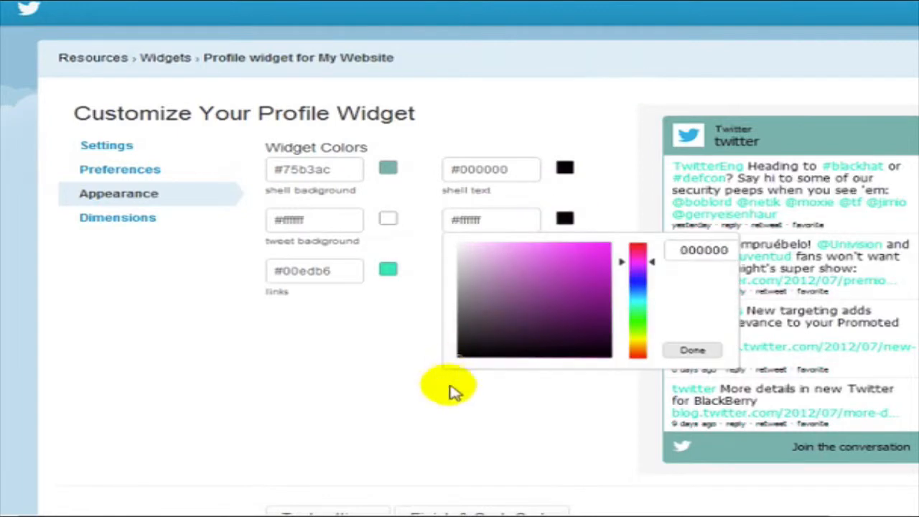
{"action": "left_click", "coordinate": [443, 413]}
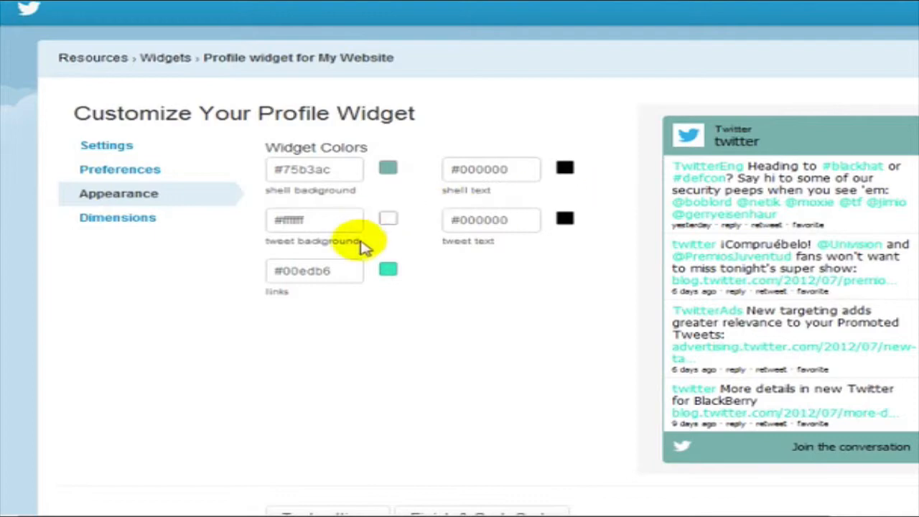
- Change the widget's links colour to blue #0c00ed
{"action": "left_click", "coordinate": [388, 270]}
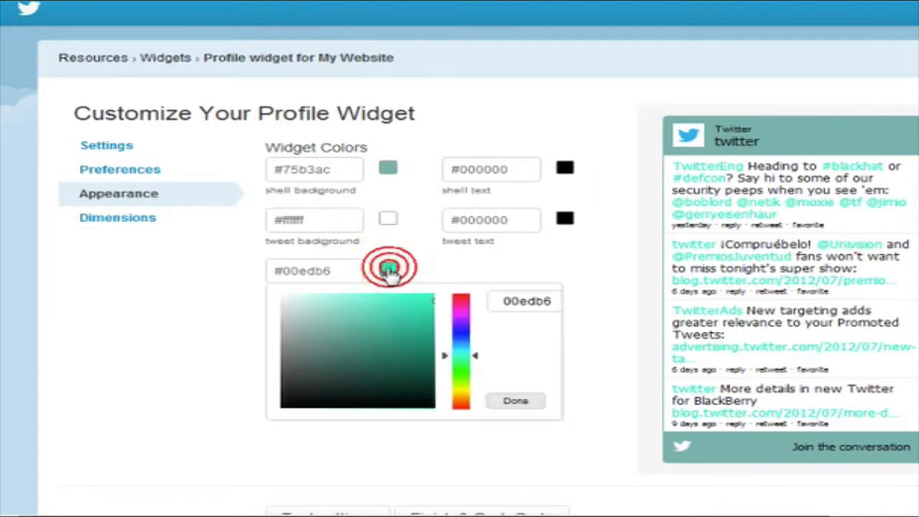
{"action": "mouse_move", "coordinate": [383, 334]}
{"action": "left_mouse_down"}
{"action": "mouse_move", "coordinate": [365, 369]}
{"action": "mouse_move", "coordinate": [412, 389]}
{"action": "mouse_move", "coordinate": [355, 345]}
{"action": "left_mouse_up"}
{"action": "left_click", "coordinate": [462, 330]}
{"action": "left_click_drag", "start_coordinate": [428, 310], "coordinate": [454, 301]}
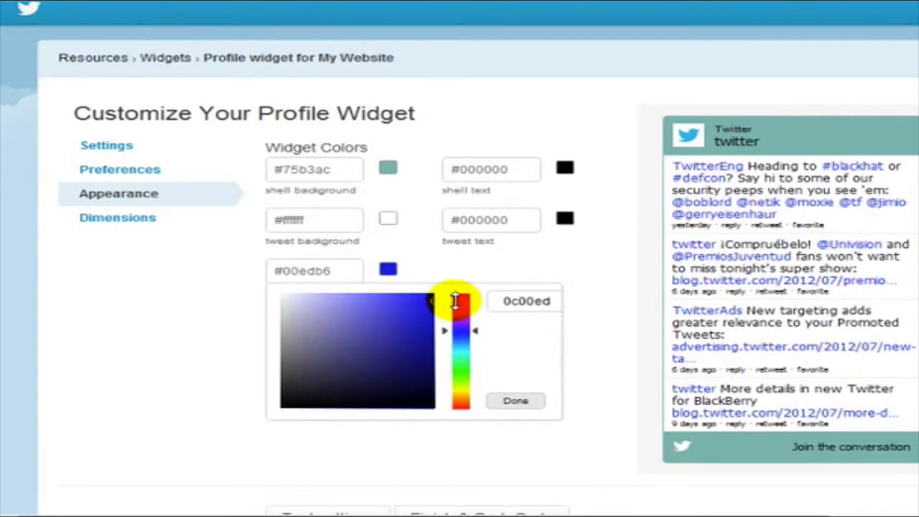
{"action": "left_click", "coordinate": [602, 265]}
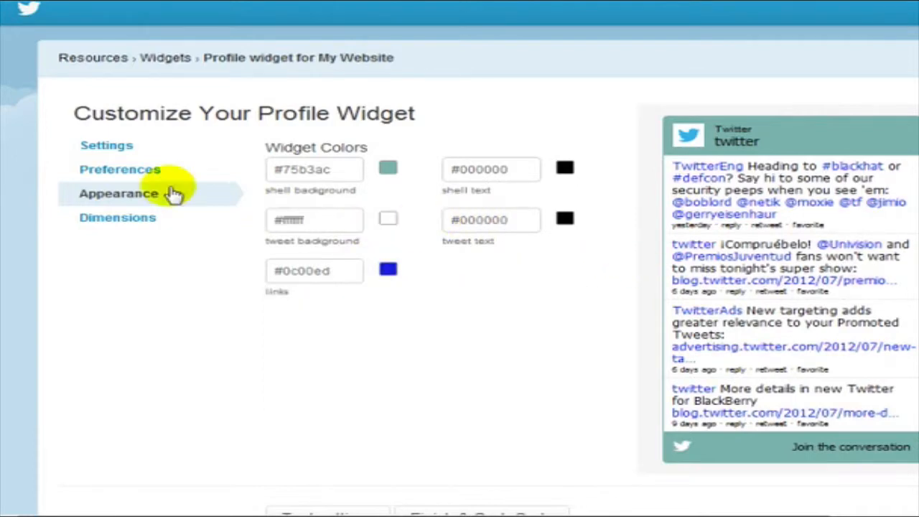
- Try a widget height of 200 px, settle on 150 px, and test the settings against the preview
{"action": "left_click", "coordinate": [143, 225]}
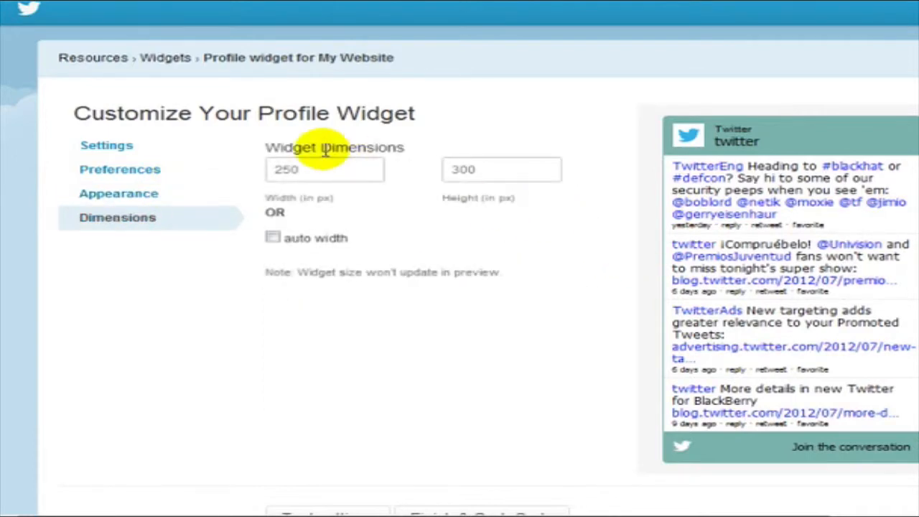
{"action": "left_click", "coordinate": [323, 164]}
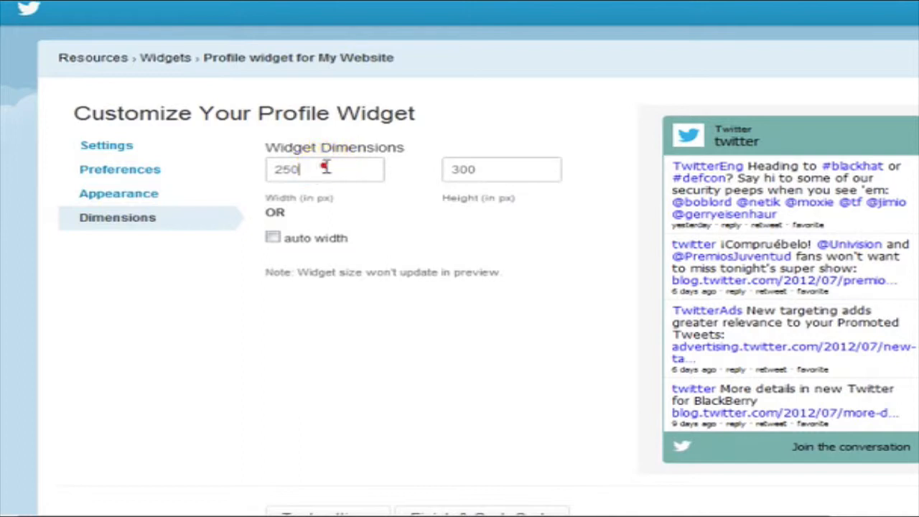
{"action": "double_click", "coordinate": [493, 166]}
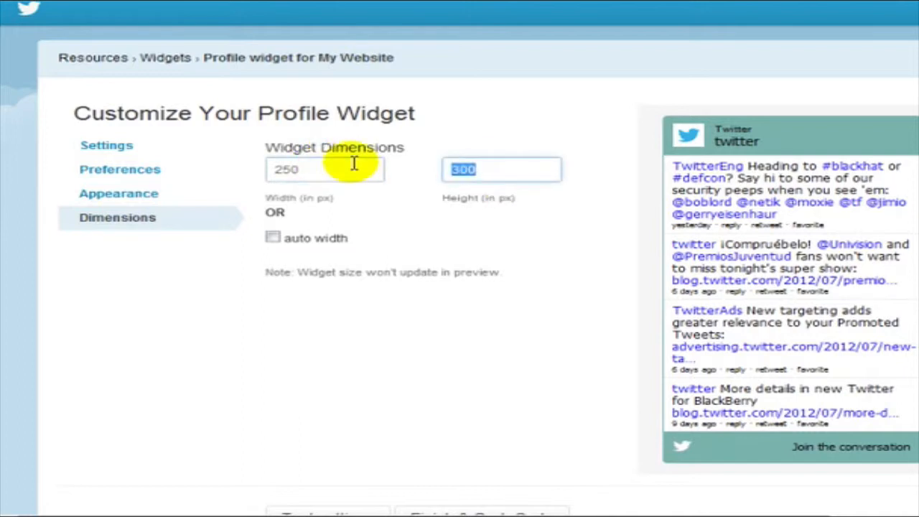
{"action": "type", "text": "200"}
{"action": "left_click", "coordinate": [353, 164]}
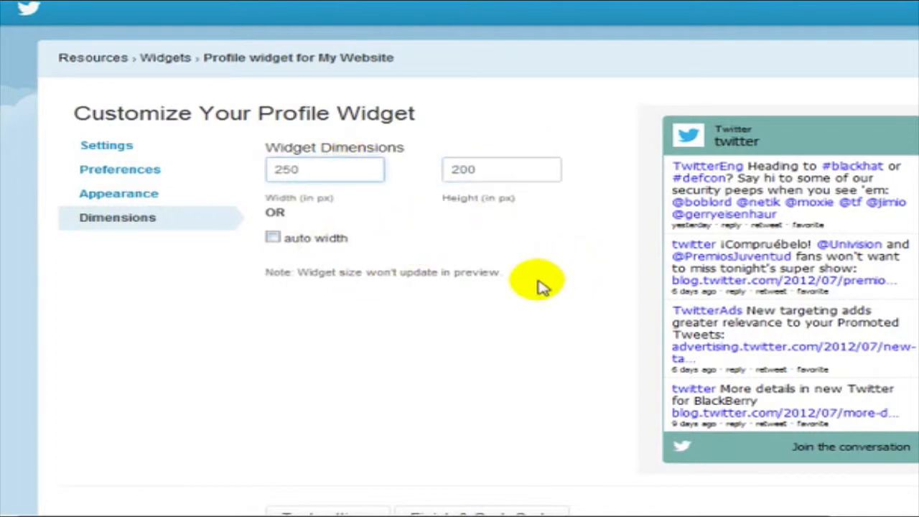
{"action": "scroll", "coordinate": [542, 286], "scroll_direction": "down", "scroll_amount": 1}
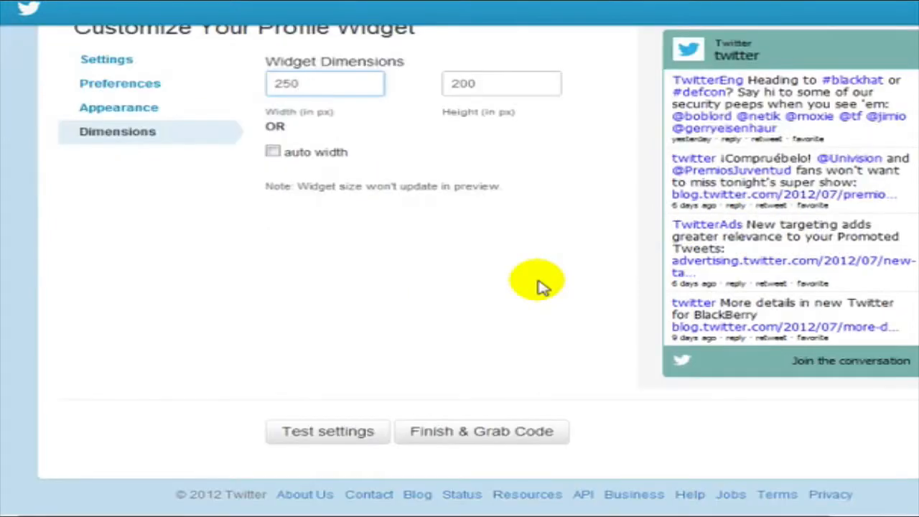
{"action": "left_click", "coordinate": [338, 440]}
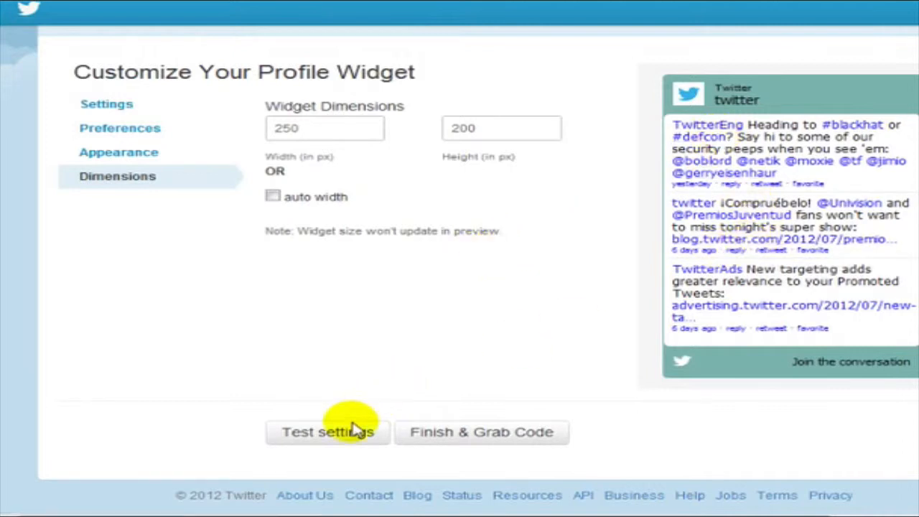
{"action": "left_click_drag", "start_coordinate": [523, 124], "coordinate": [381, 122]}
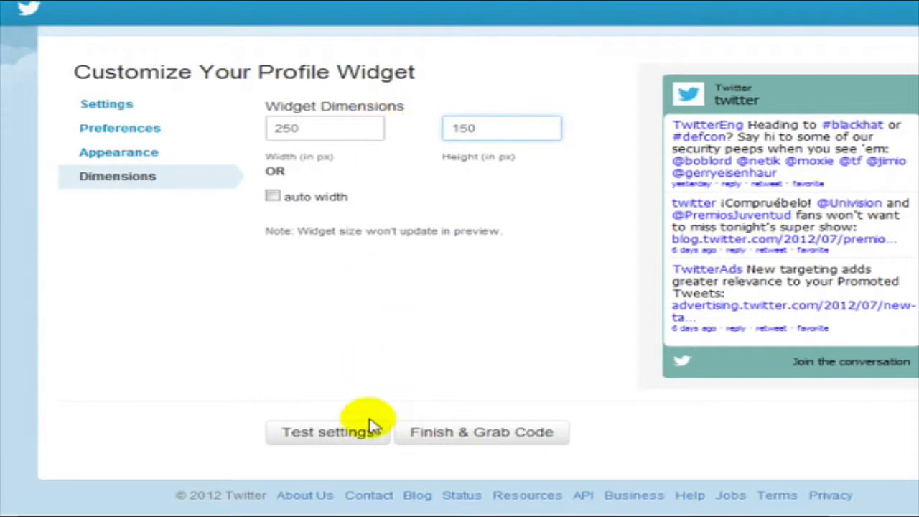
{"action": "left_click", "coordinate": [331, 434]}
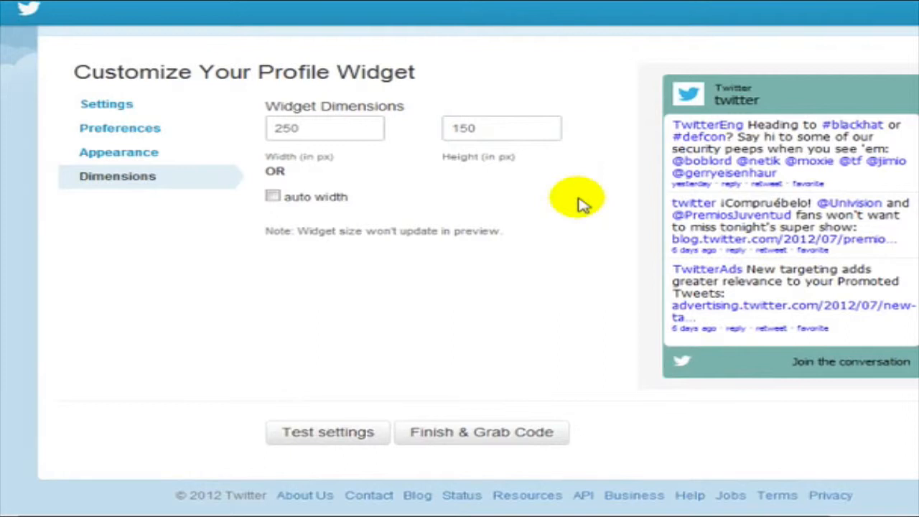
- Finish the profile widget to generate its embed code, and copy the entire script
{"action": "left_click", "coordinate": [501, 434]}
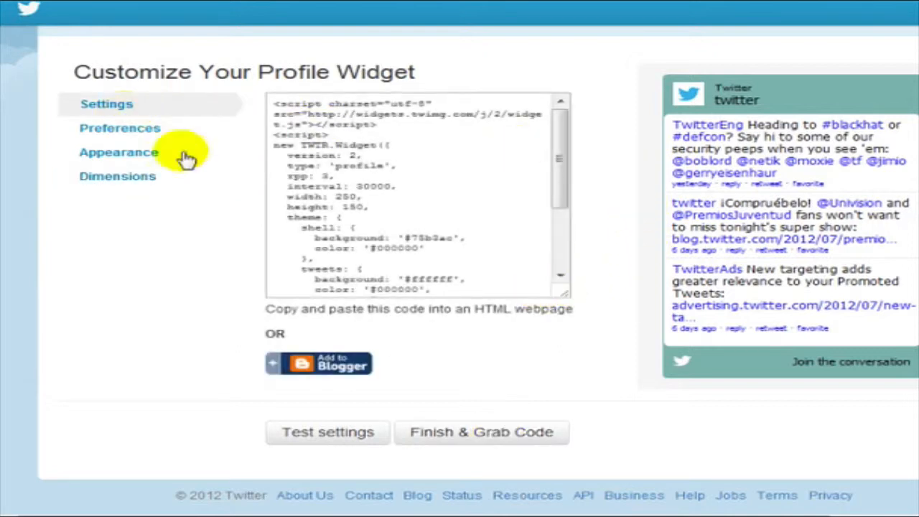
{"action": "left_click", "coordinate": [505, 175]}
{"action": "scroll", "coordinate": [505, 176], "scroll_direction": "down", "scroll_amount": 5}
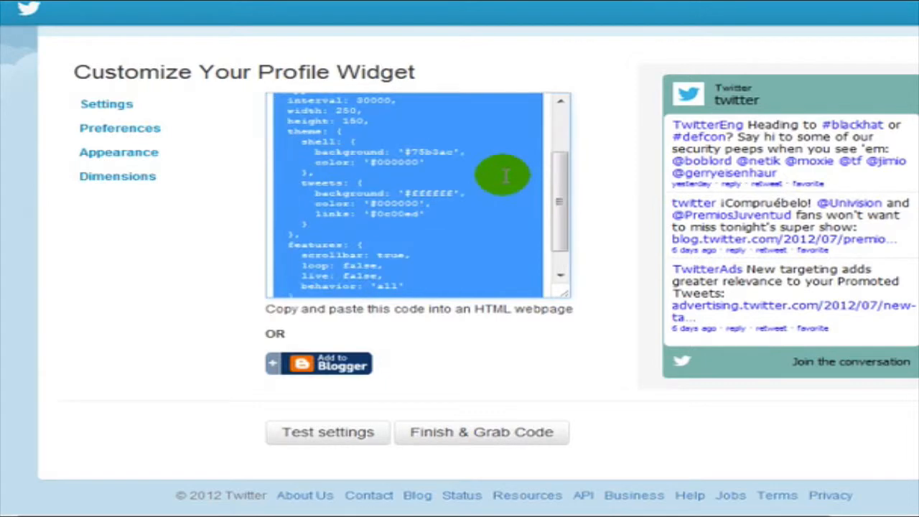
{"action": "scroll", "coordinate": [506, 176], "scroll_direction": "up", "scroll_amount": 5}
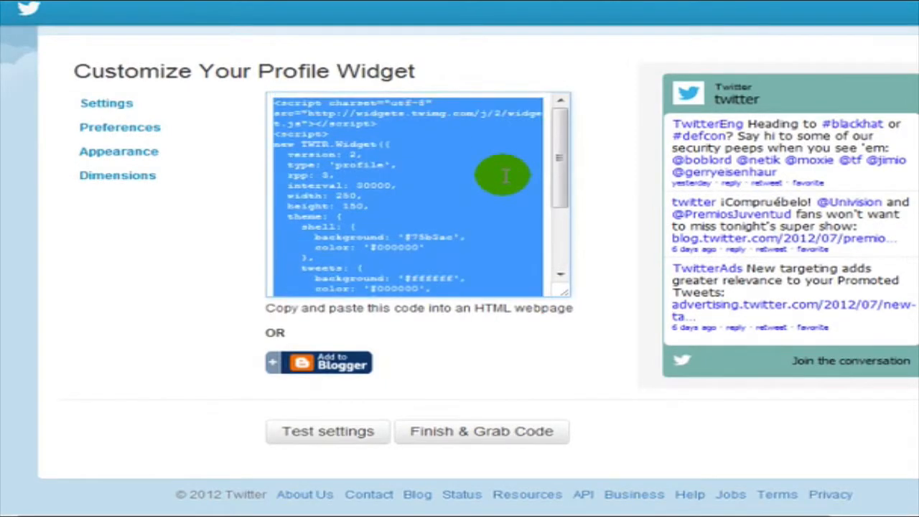
{"action": "left_click", "coordinate": [484, 179]}
{"action": "right_click", "coordinate": [472, 180]}
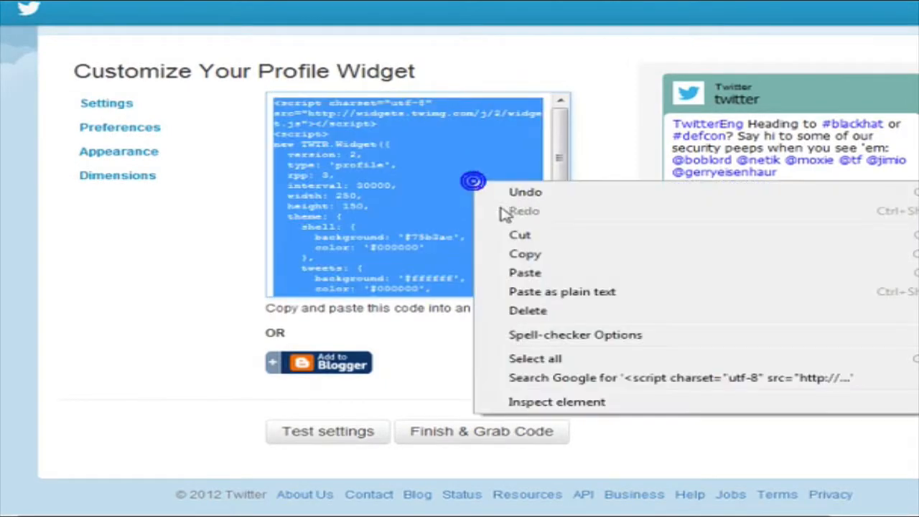
{"action": "left_click", "coordinate": [515, 254]}
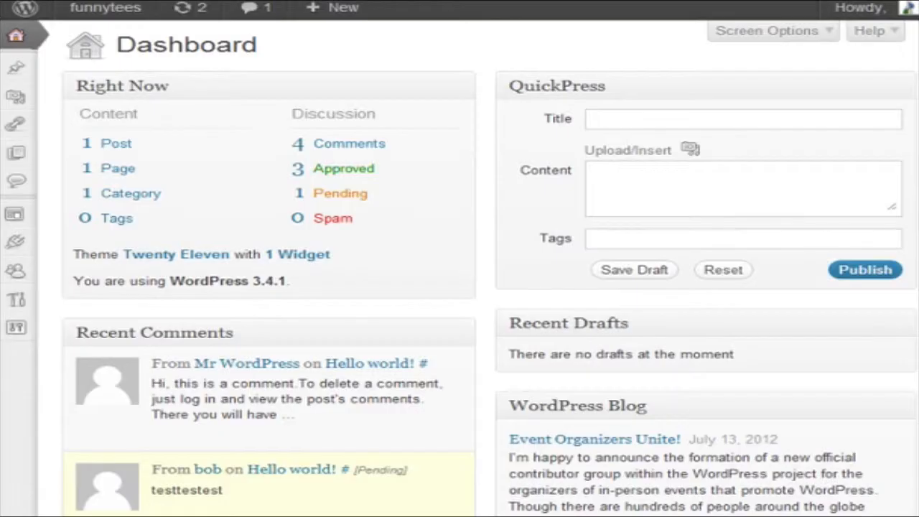
- Switch to the WordPress dashboard, go to the Widgets page, and expand the Text widget in the Main Sidebar
{"action": "mouse_move", "coordinate": [15, 214]}
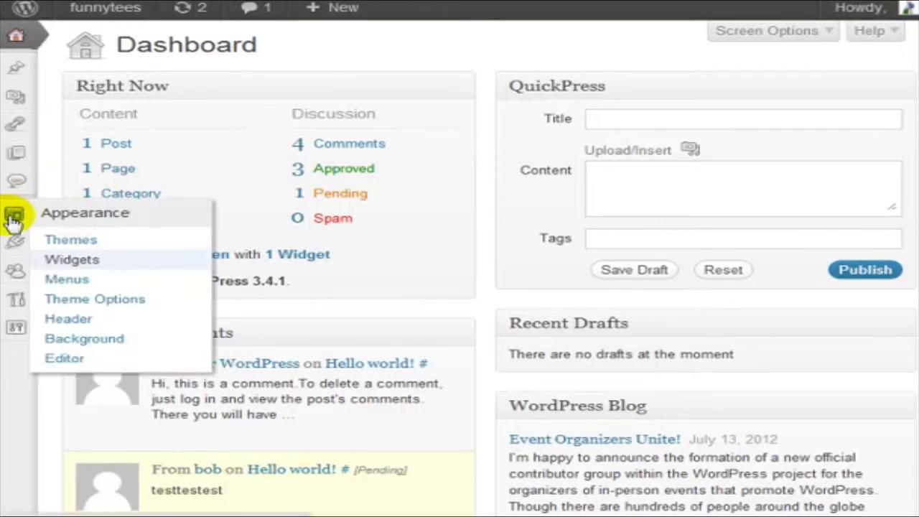
{"action": "left_click", "coordinate": [77, 260]}
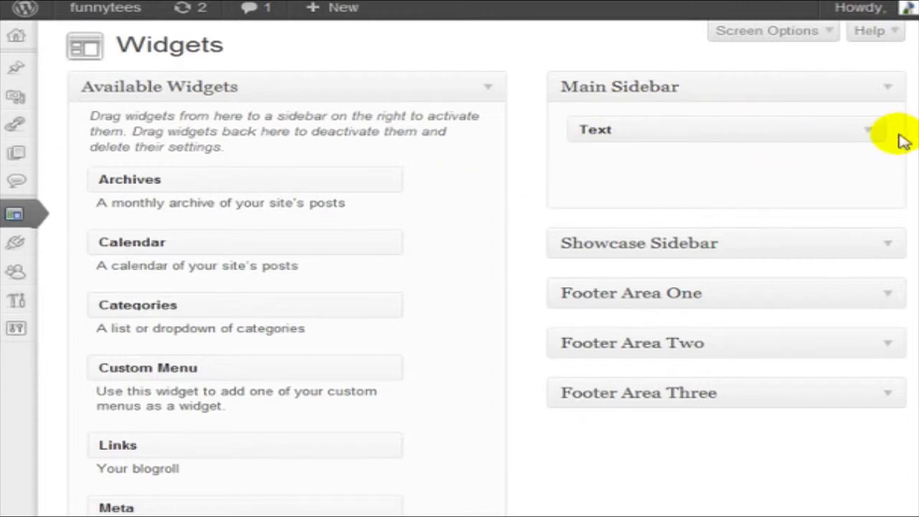
{"action": "scroll", "coordinate": [437, 249], "scroll_direction": "down", "scroll_amount": 8}
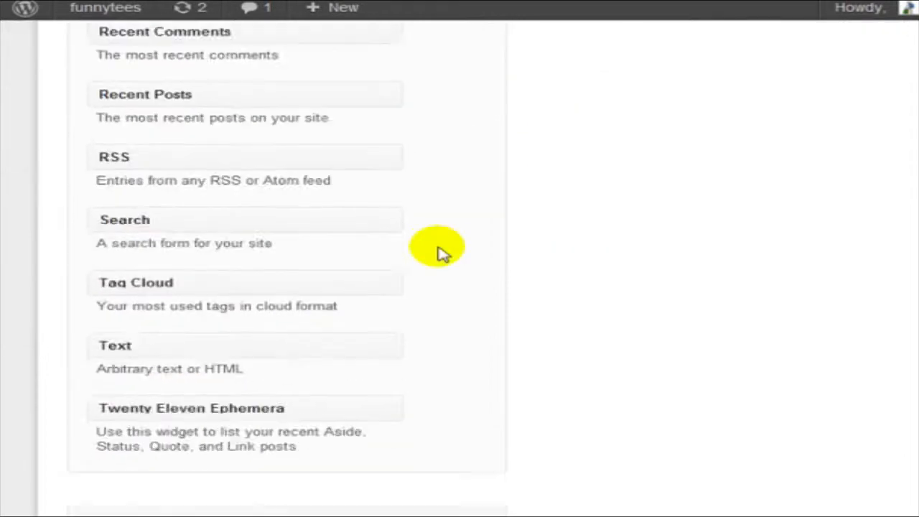
{"action": "scroll", "coordinate": [437, 251], "scroll_direction": "up", "scroll_amount": 10}
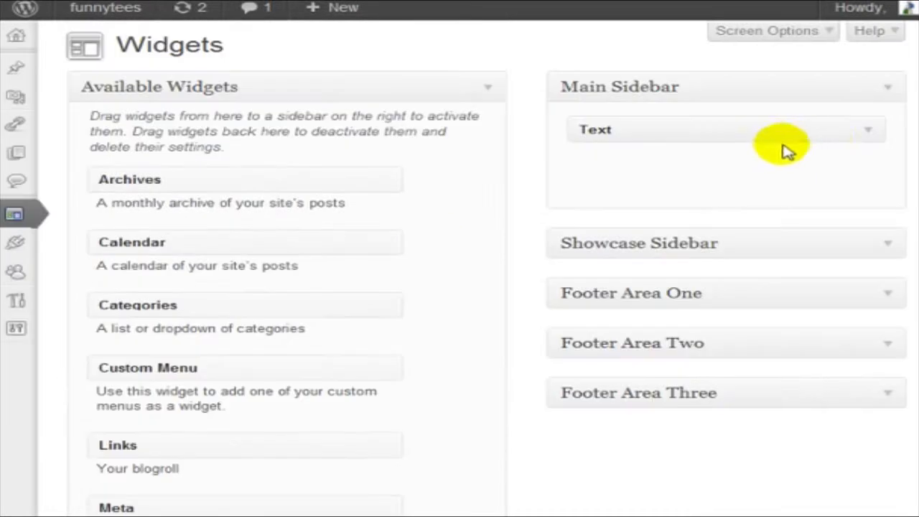
{"action": "left_click", "coordinate": [868, 132]}
- Replace the Text widget's existing code with the copied Twitter widget script and save the widget
{"action": "left_click", "coordinate": [652, 260]}
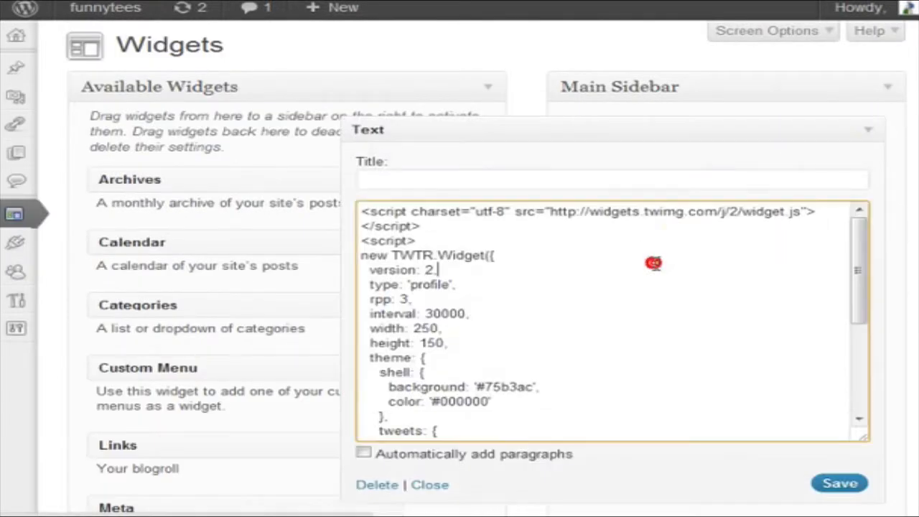
{"action": "key", "text": "ctrl+a"}
{"action": "key", "text": "Delete"}
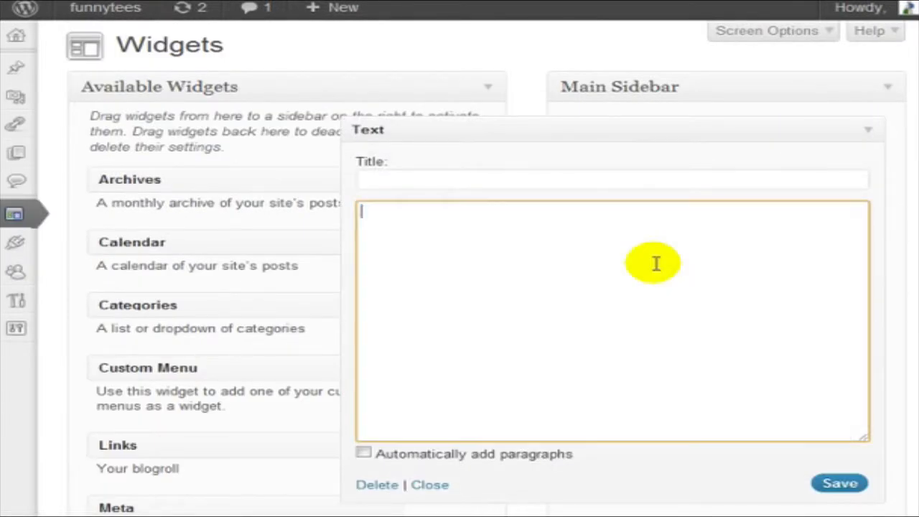
{"action": "right_click", "coordinate": [431, 246]}
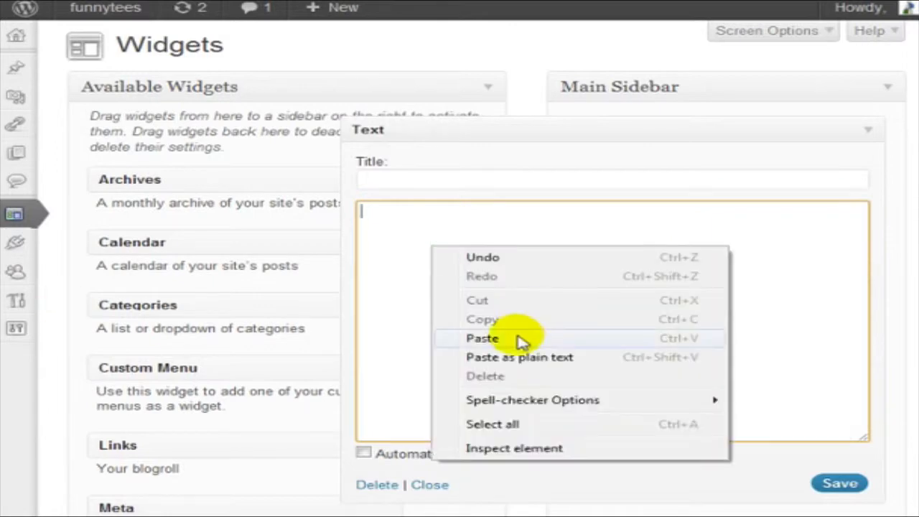
{"action": "left_click", "coordinate": [517, 335]}
{"action": "left_click", "coordinate": [834, 484]}
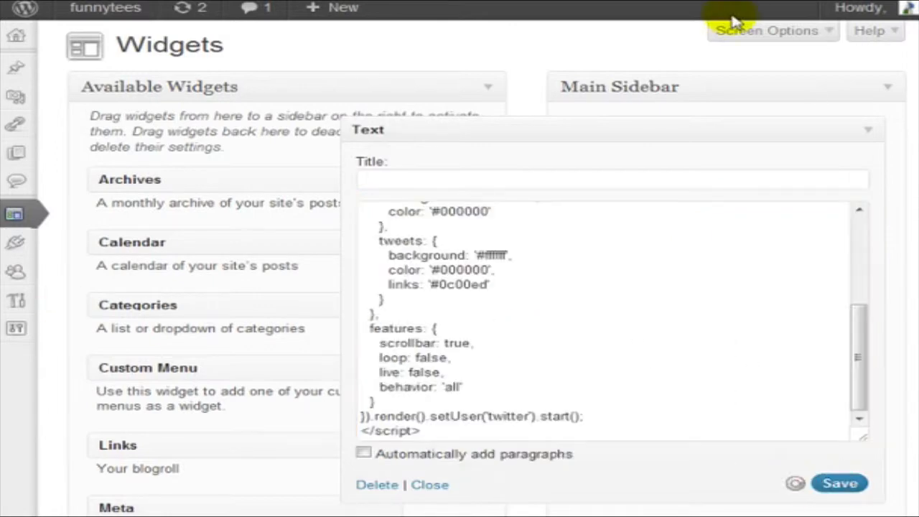
- View the funnytees site and examine the Twitter widget in its sidebar
{"action": "mouse_move", "coordinate": [128, 17]}
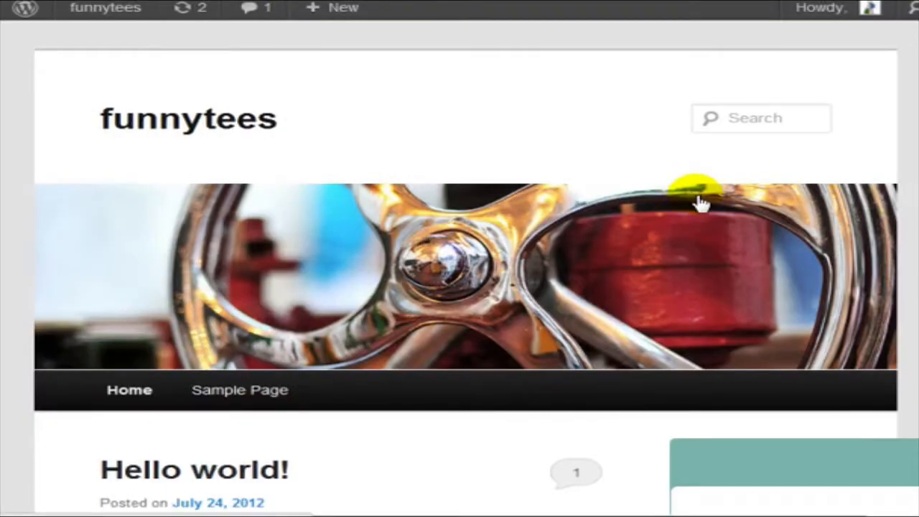
{"action": "scroll", "coordinate": [697, 202], "scroll_direction": "down", "scroll_amount": 3}
{"action": "left_click_drag", "start_coordinate": [675, 515], "coordinate": [718, 515]}
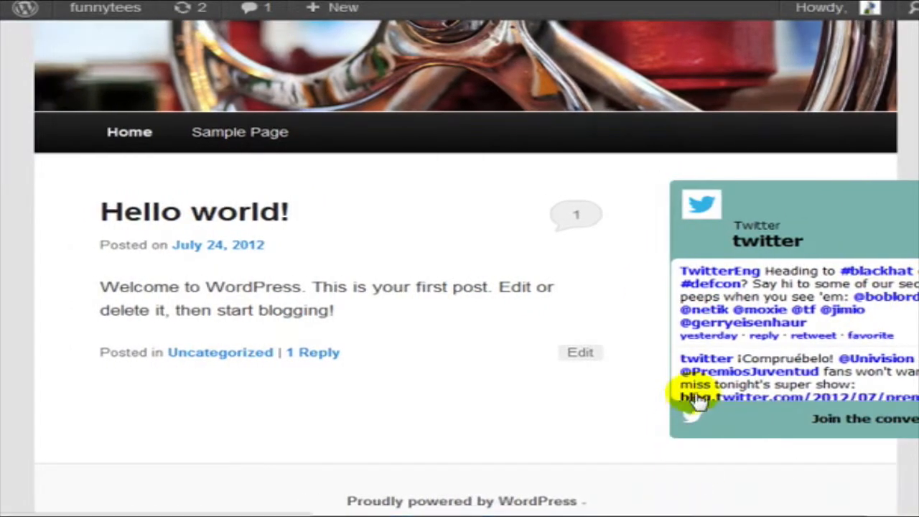